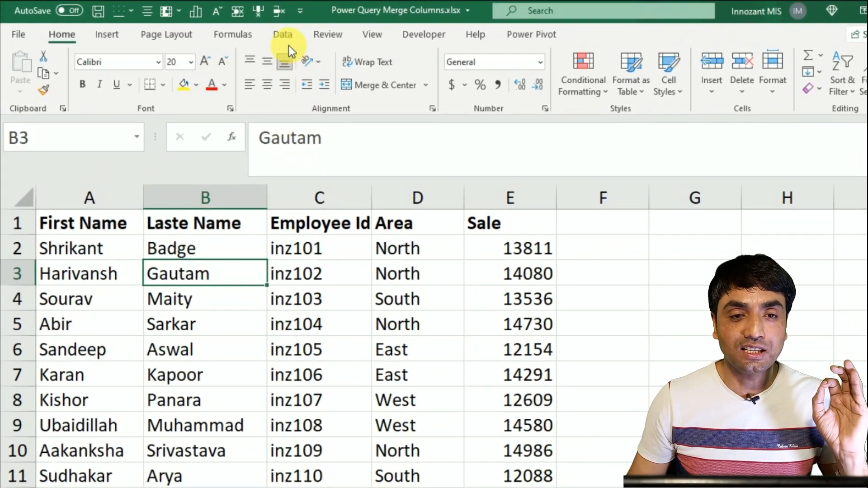
Convert the range A1:E76 into a table with headers and load it into the Power Query Editor
{"action": "left_click", "coordinate": [284, 35]}
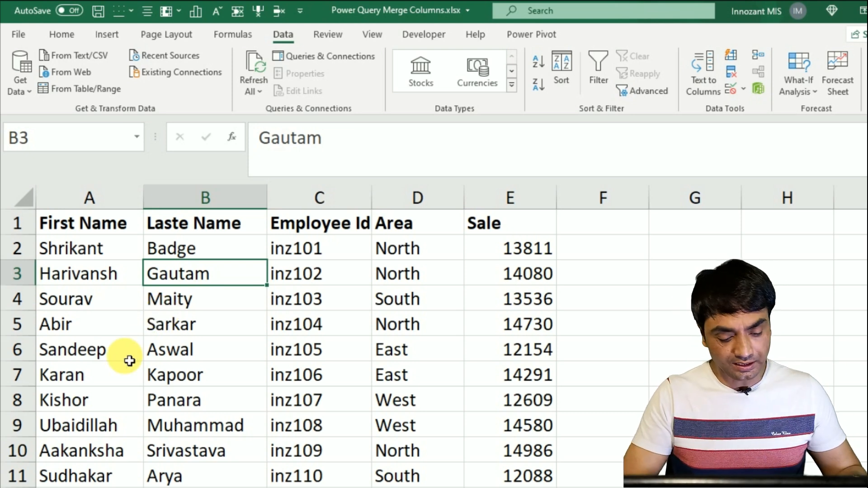
{"action": "key", "text": "ctrl+t"}
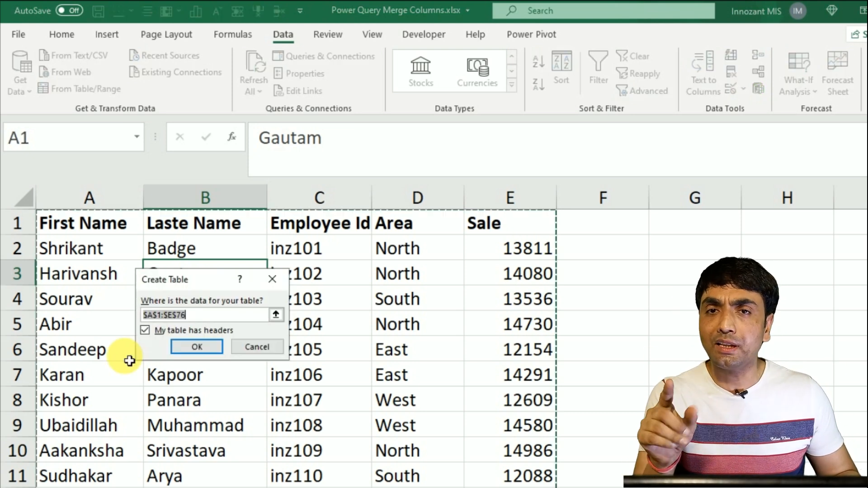
{"action": "key", "text": "Escape"}
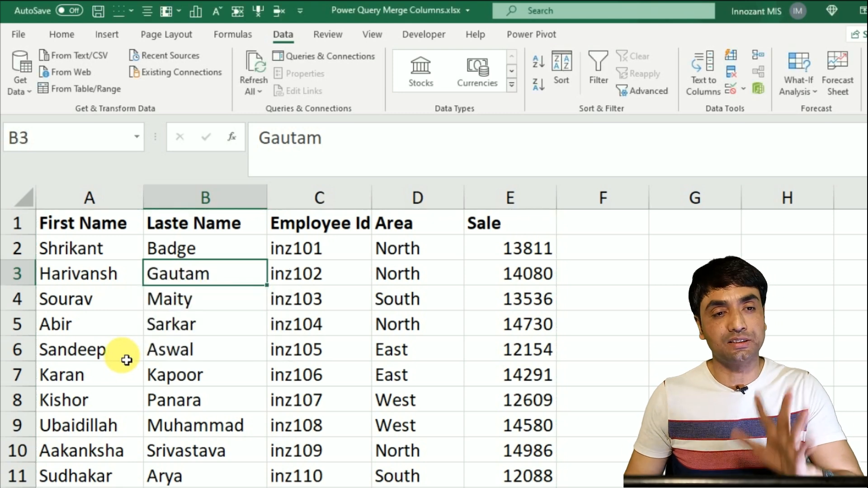
{"action": "left_click", "coordinate": [85, 95]}
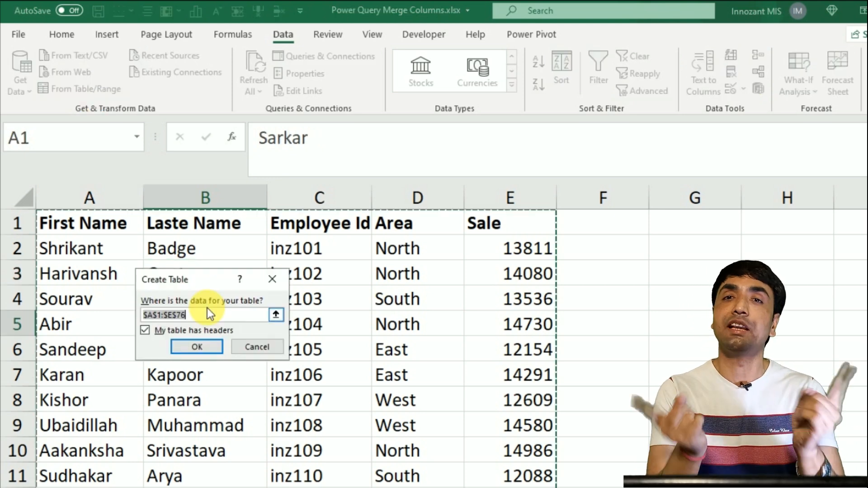
{"action": "left_click", "coordinate": [202, 350]}
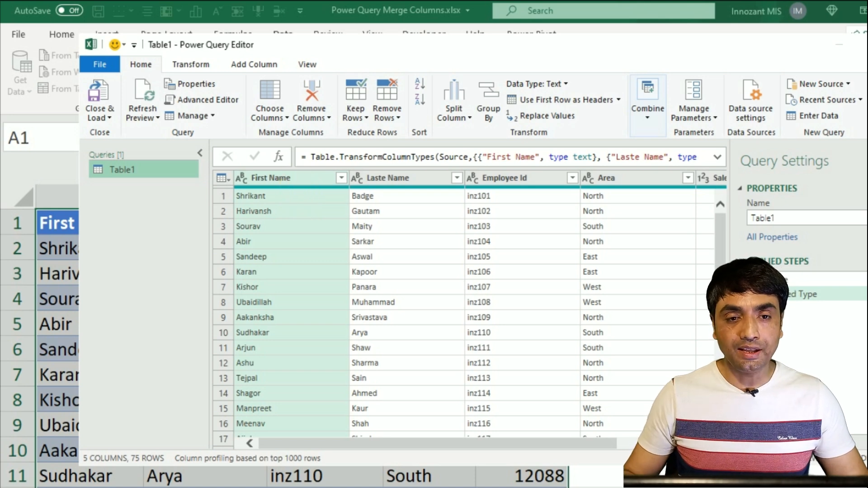
Select all columns from First Name to Sale and open the Merge Columns settings for them
{"action": "left_click", "coordinate": [275, 181]}
{"action": "key", "text": "shift+Right"}
{"action": "key", "text": "shift+Right"}
{"action": "key", "text": "shift+Right"}
{"action": "key", "text": "shift+Right"}
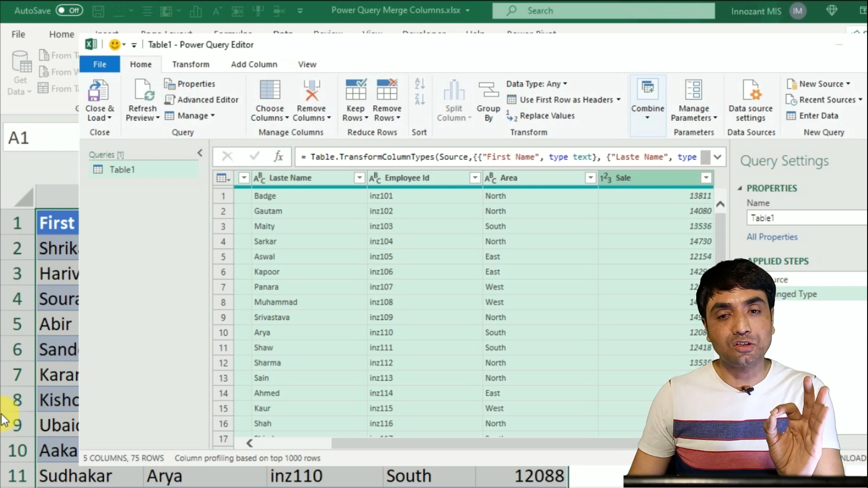
{"action": "right_click", "coordinate": [310, 182]}
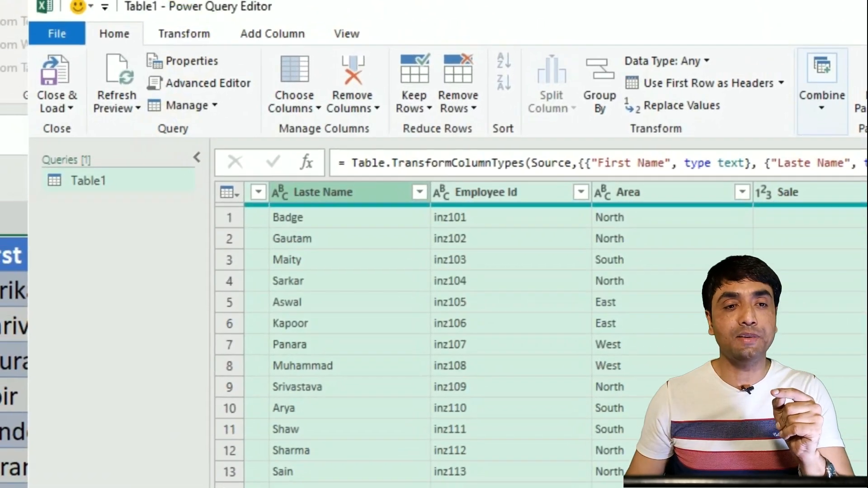
{"action": "left_click", "coordinate": [184, 33]}
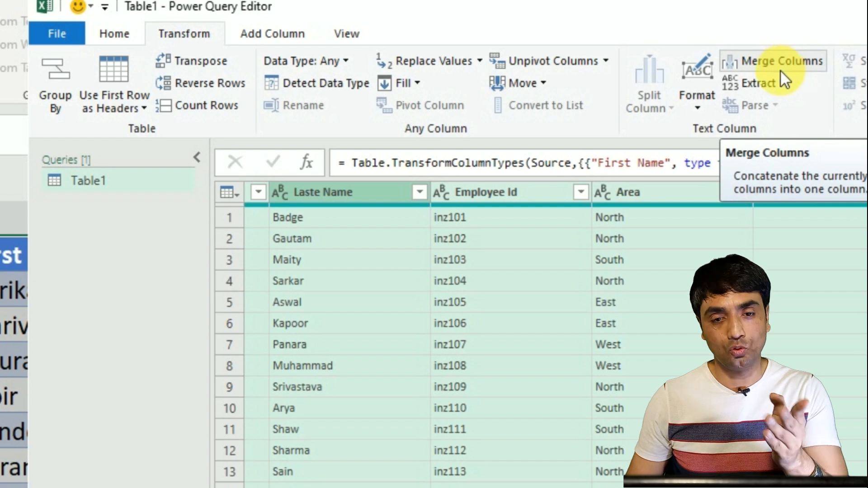
{"action": "right_click", "coordinate": [519, 195]}
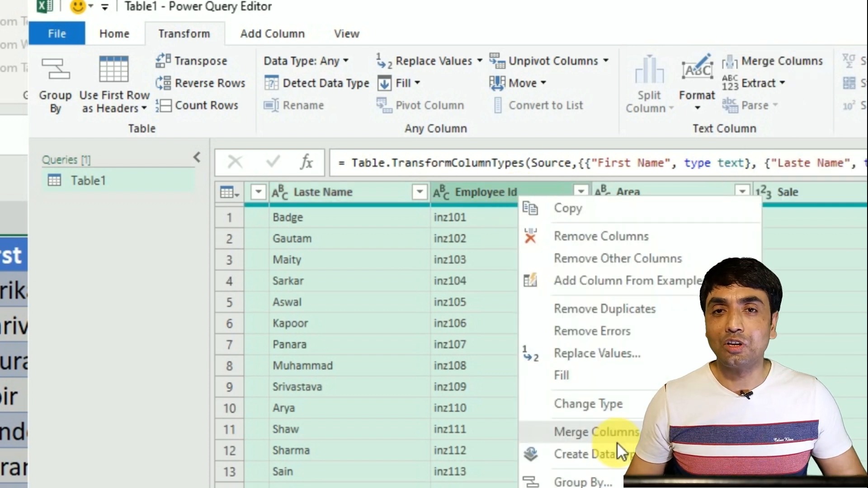
{"action": "left_click", "coordinate": [613, 435]}
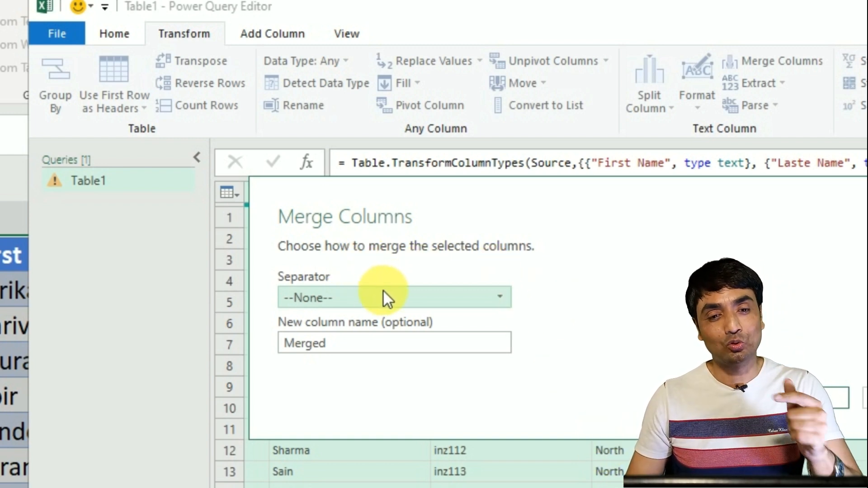
Merge the selected columns with a Comma separator into a new column named MergedAll
{"action": "left_click_drag", "start_coordinate": [420, 197], "coordinate": [555, 208]}
{"action": "left_click", "coordinate": [501, 303]}
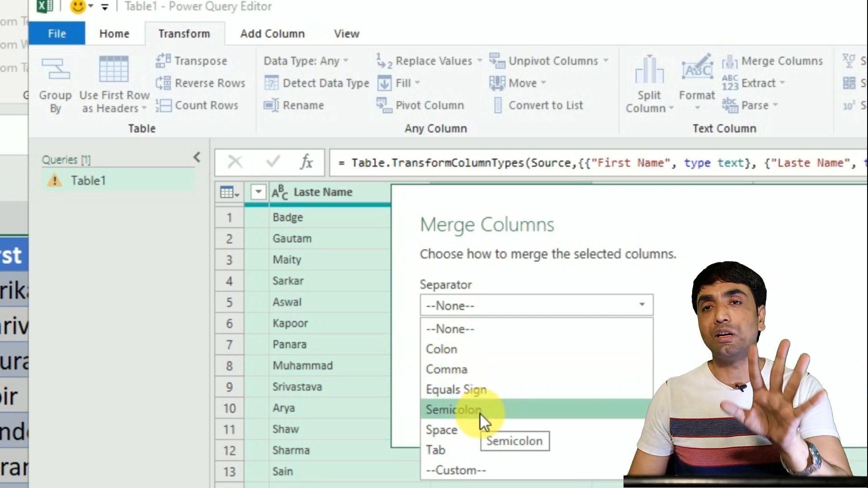
{"action": "left_click", "coordinate": [471, 470]}
{"action": "left_click", "coordinate": [482, 334]}
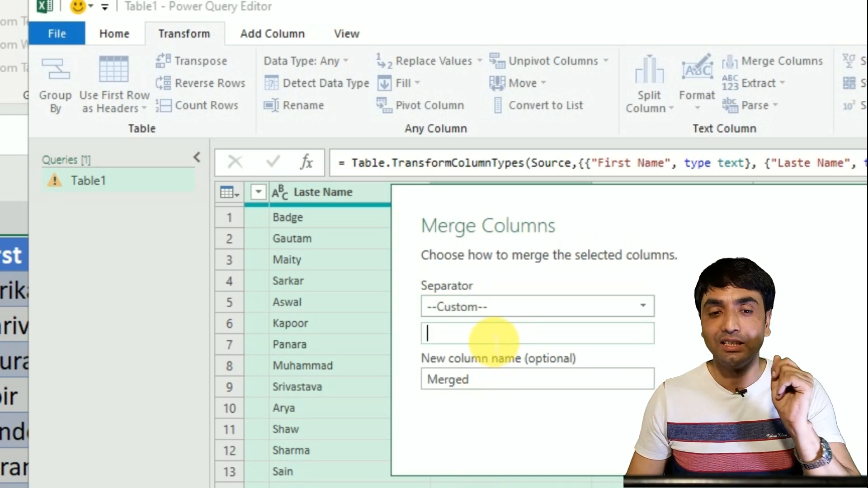
{"action": "left_click", "coordinate": [490, 306]}
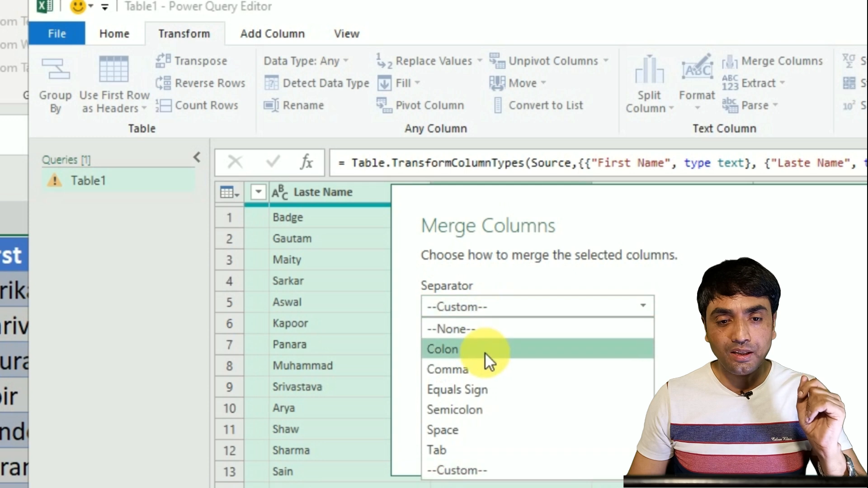
{"action": "left_click", "coordinate": [459, 371]}
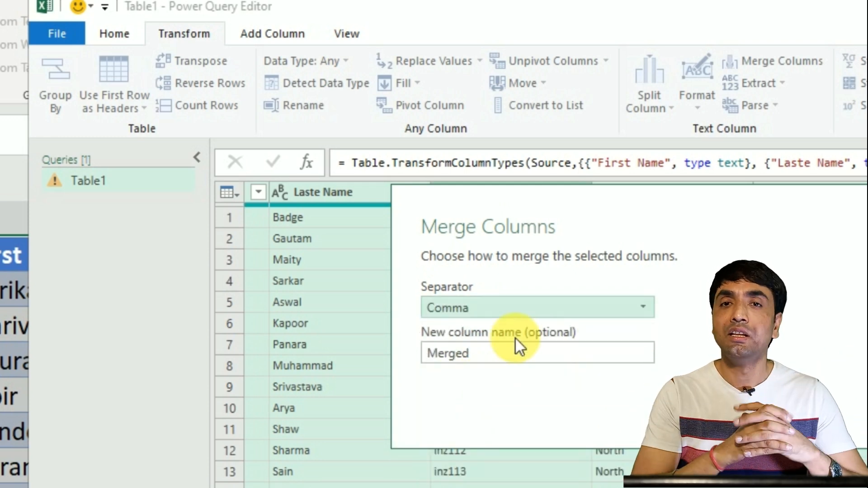
{"action": "left_click", "coordinate": [528, 356]}
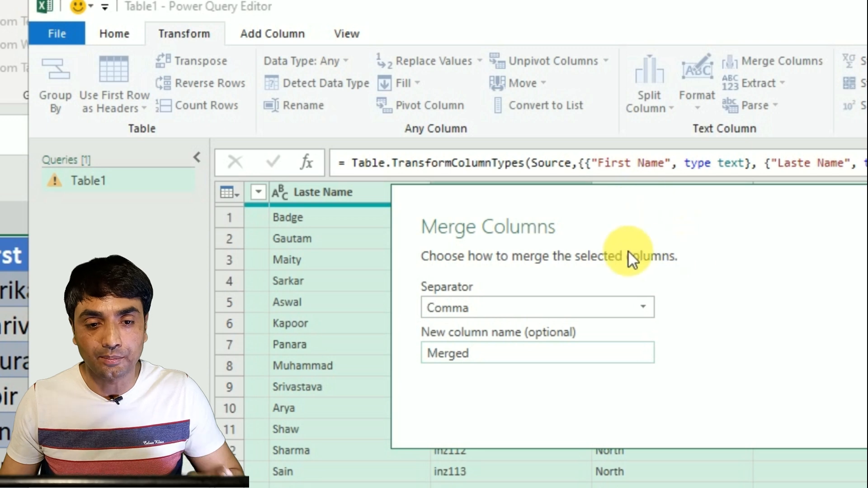
{"action": "type", "text": "All"}
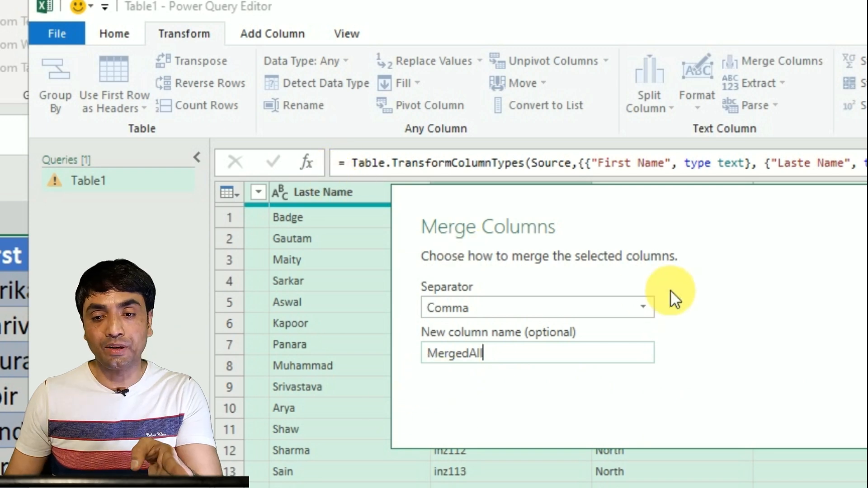
{"action": "left_click", "coordinate": [867, 423]}
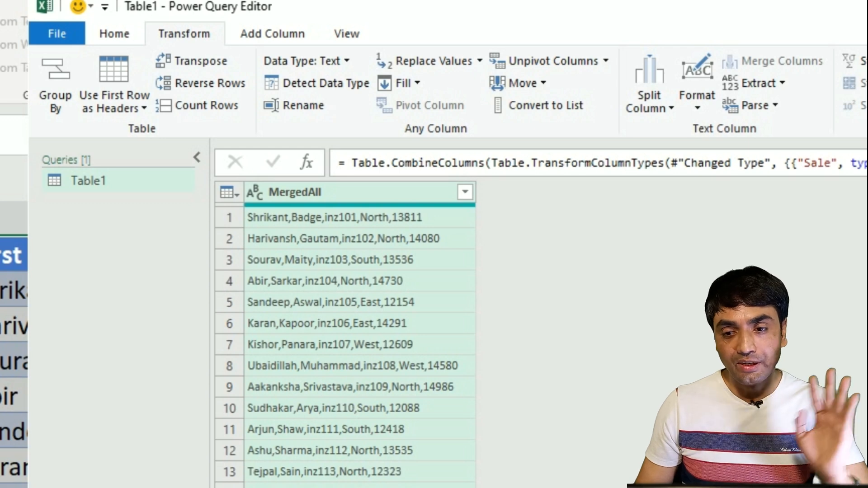
Remove the column merge from the applied steps and try merging only First Name and Laste Name
{"action": "left_click", "coordinate": [865, 364]}
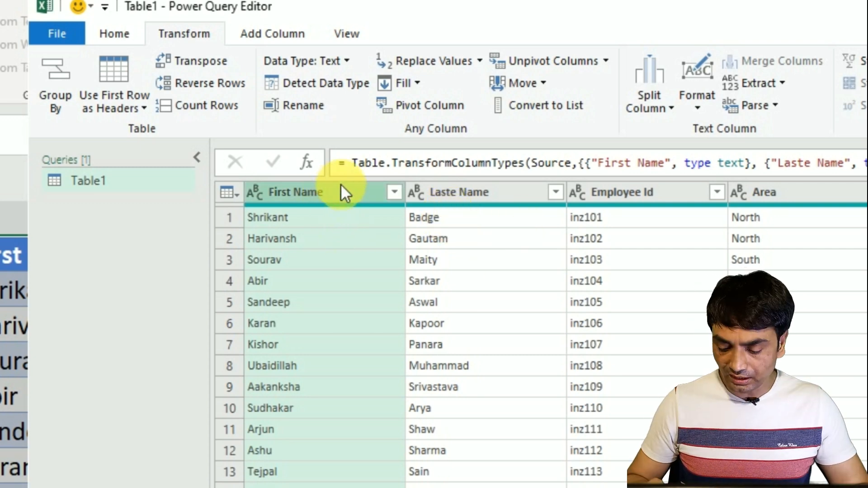
{"action": "key", "text": "shift+Right"}
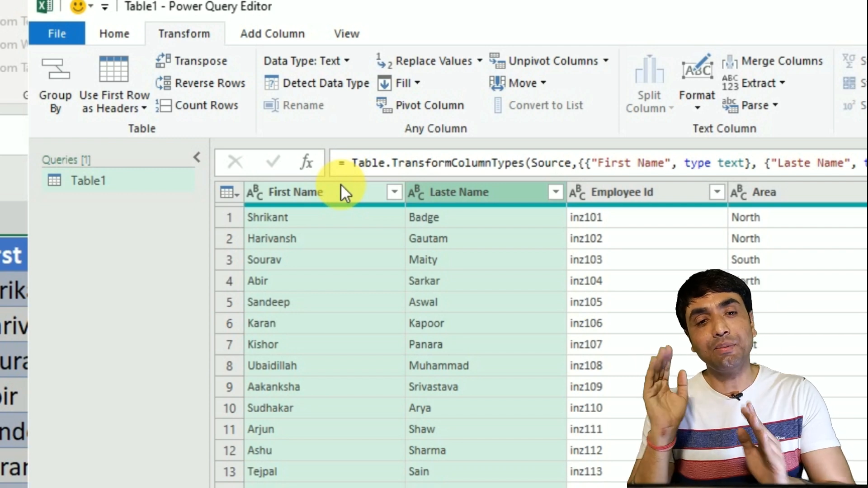
{"action": "right_click", "coordinate": [335, 197]}
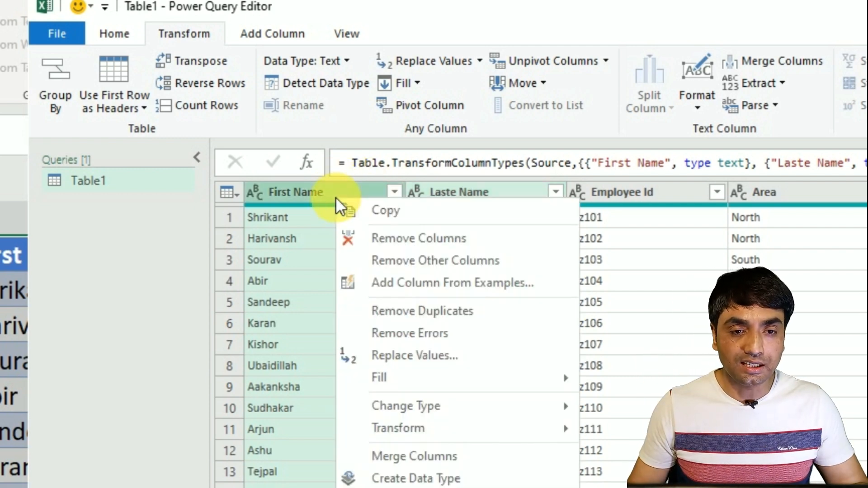
{"action": "left_click", "coordinate": [386, 458]}
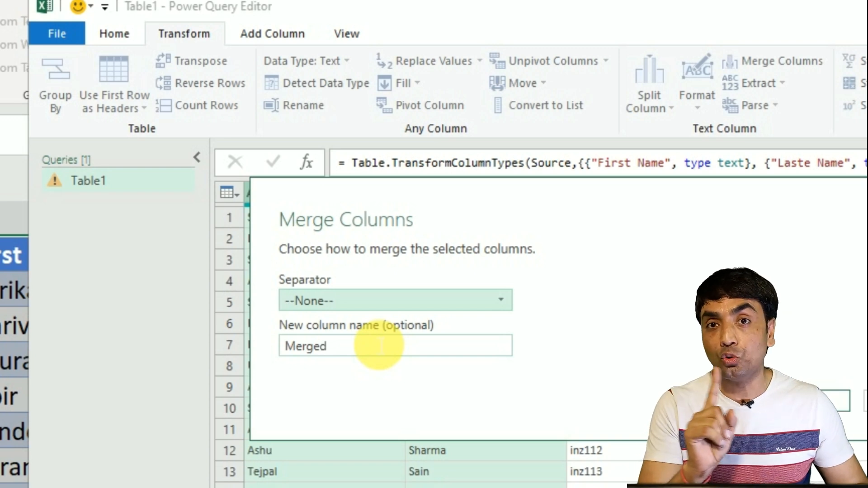
{"action": "key", "text": "Escape"}
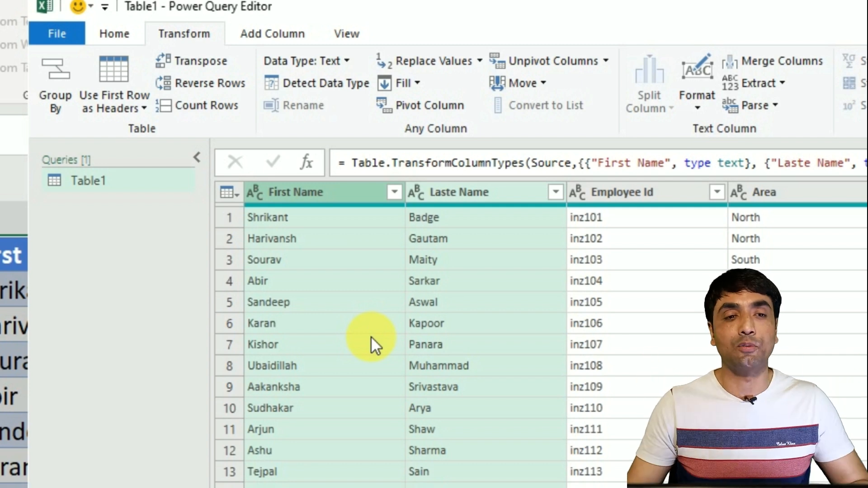
Start a new custom column in Table1 and name it FirstLast
{"action": "left_click", "coordinate": [359, 292]}
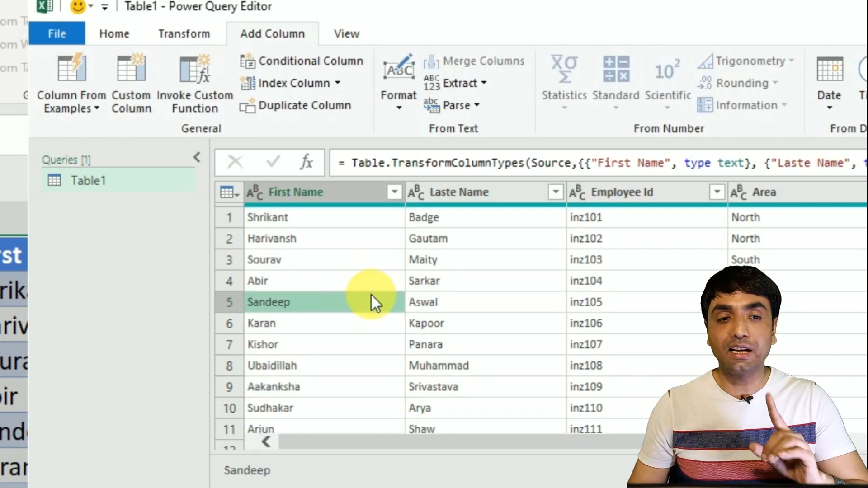
{"action": "left_click", "coordinate": [192, 35]}
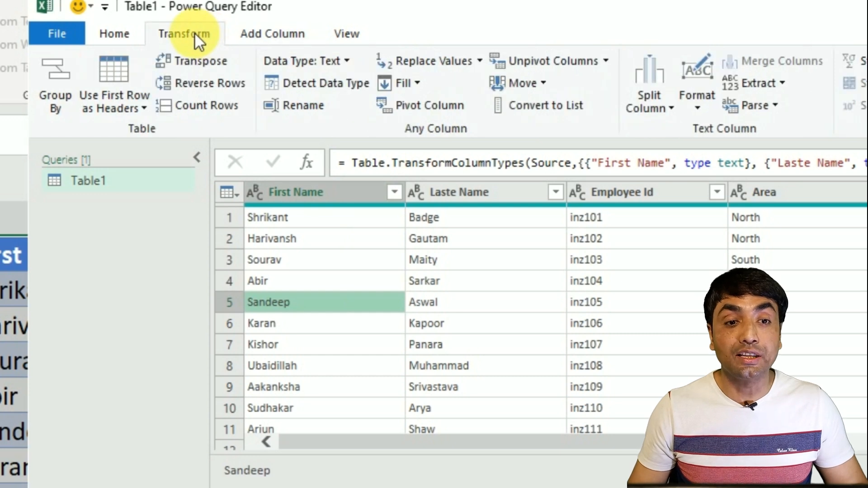
{"action": "left_click", "coordinate": [261, 35]}
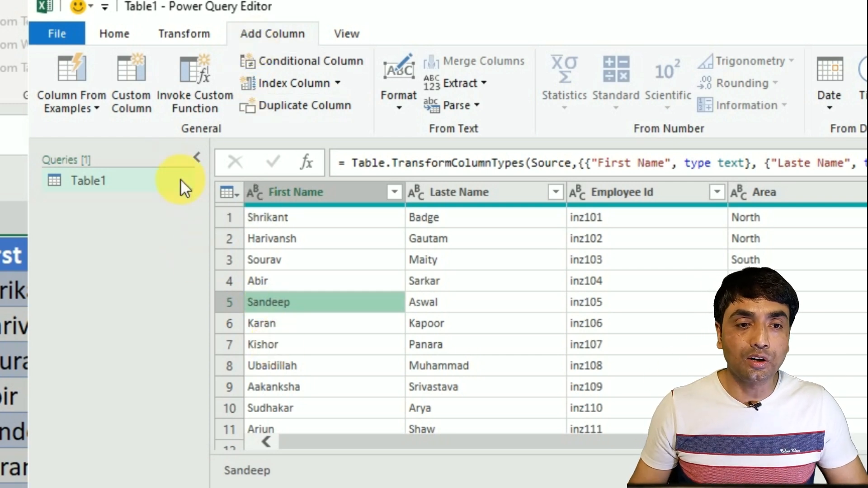
{"action": "left_click", "coordinate": [133, 103]}
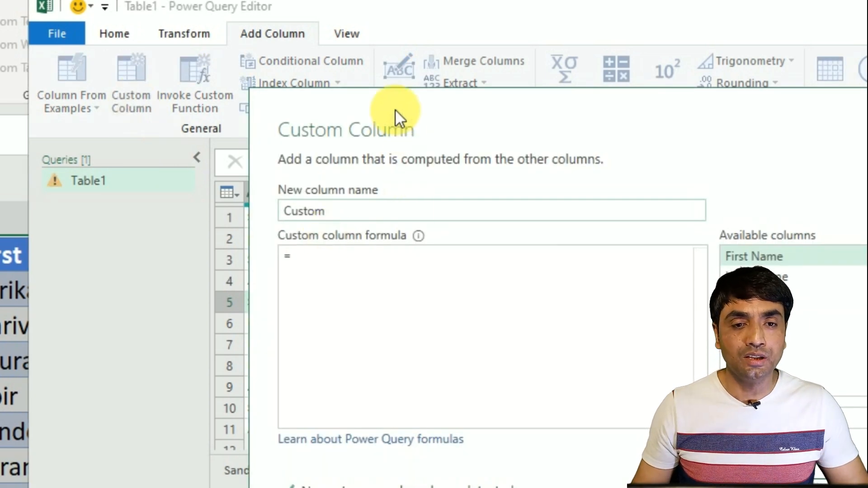
{"action": "double_click", "coordinate": [367, 198]}
{"action": "type", "text": "First"}
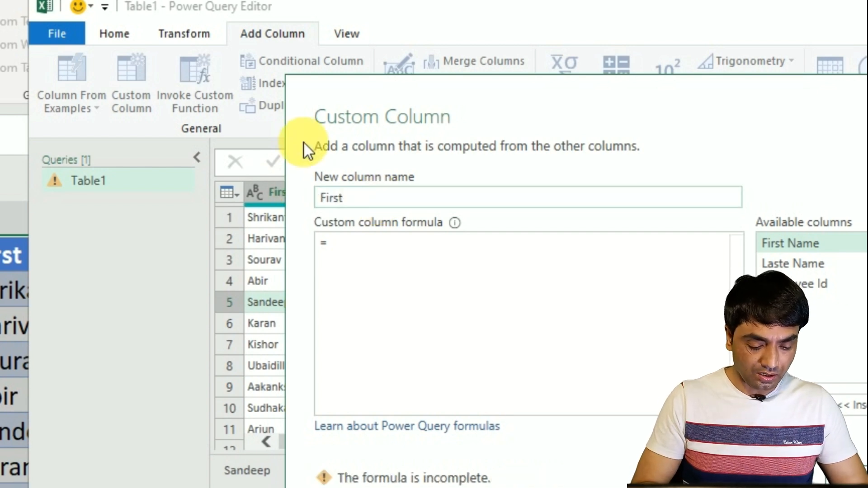
{"action": "type", "text": "Last"}
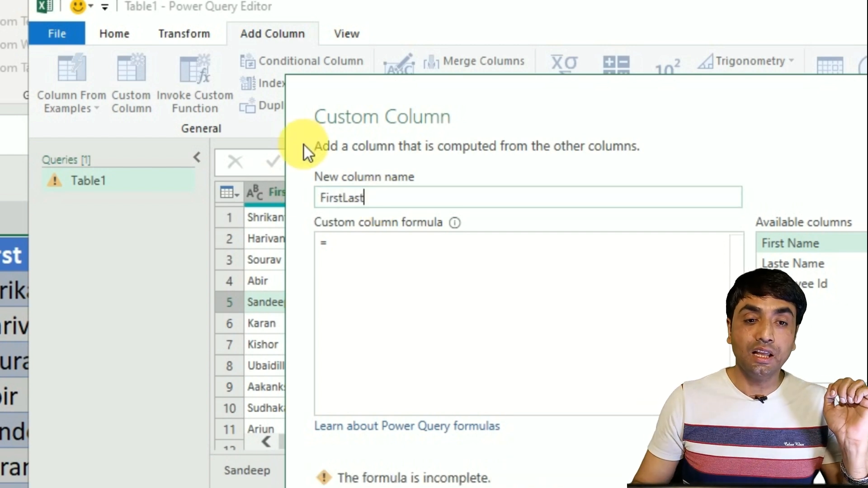
Build the custom column formula [First Name]&" "&[Laste Name] to join both names with a space
{"action": "left_click", "coordinate": [346, 252]}
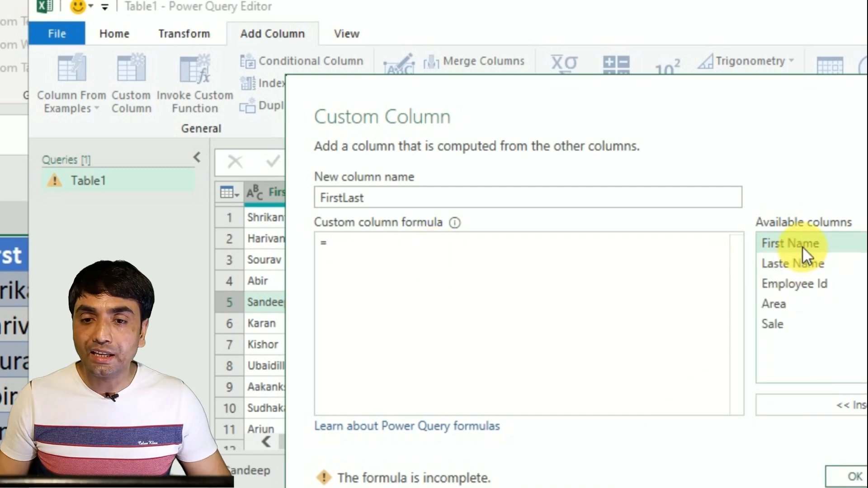
{"action": "double_click", "coordinate": [803, 245]}
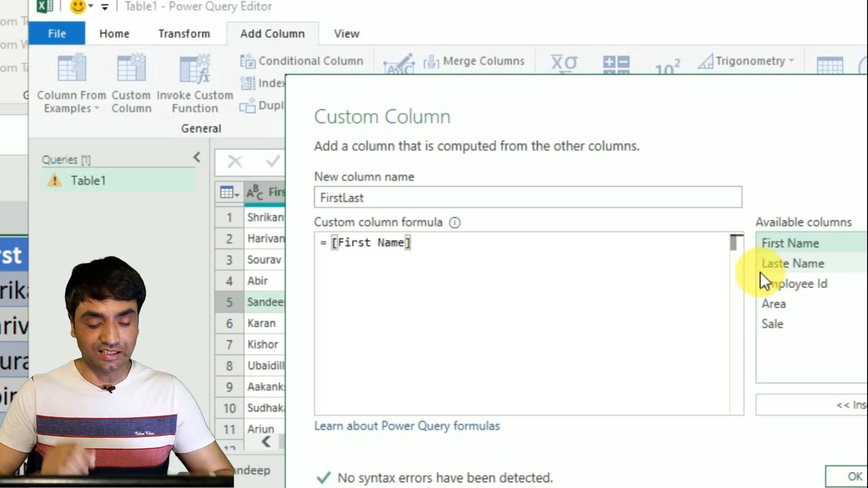
{"action": "type", "text": "&"}
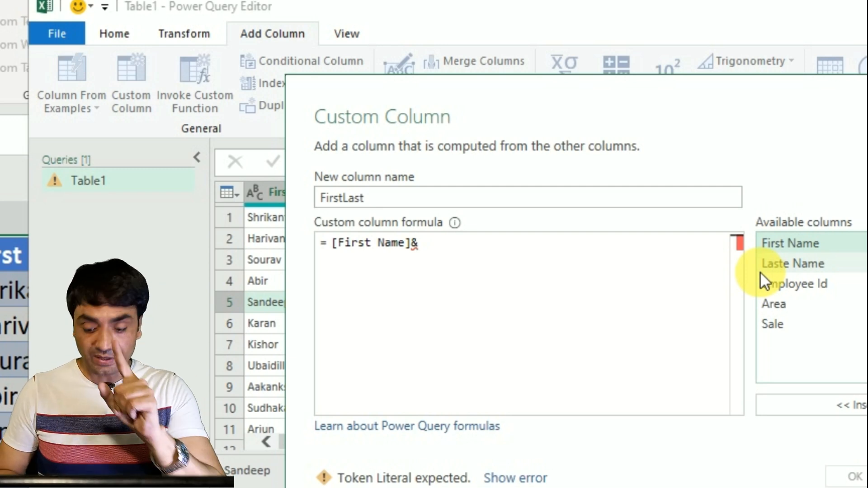
{"action": "type", "text": "\""}
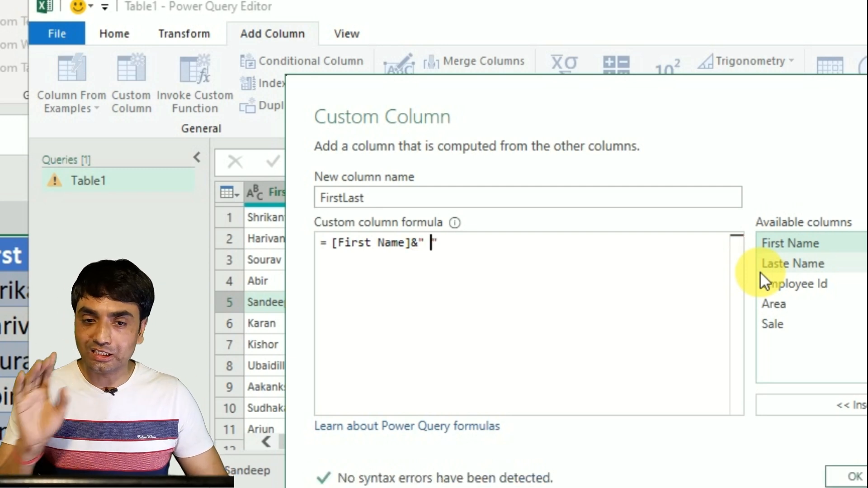
{"action": "left_click", "coordinate": [477, 264]}
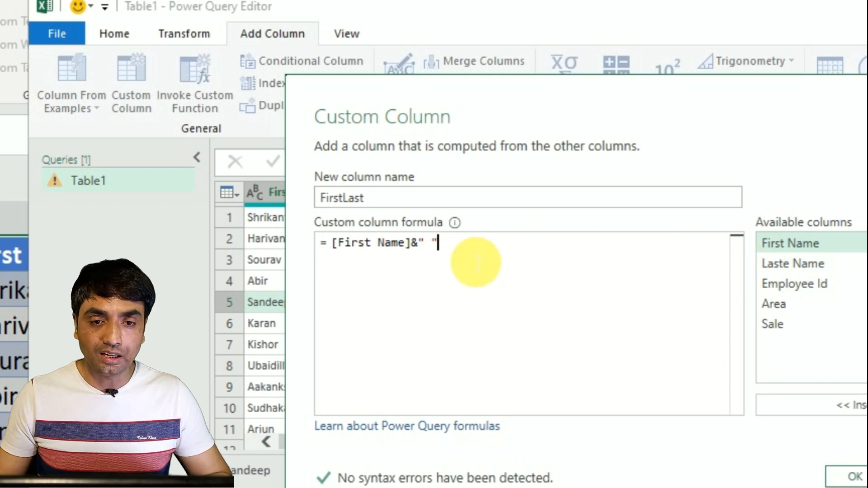
{"action": "type", "text": "&"}
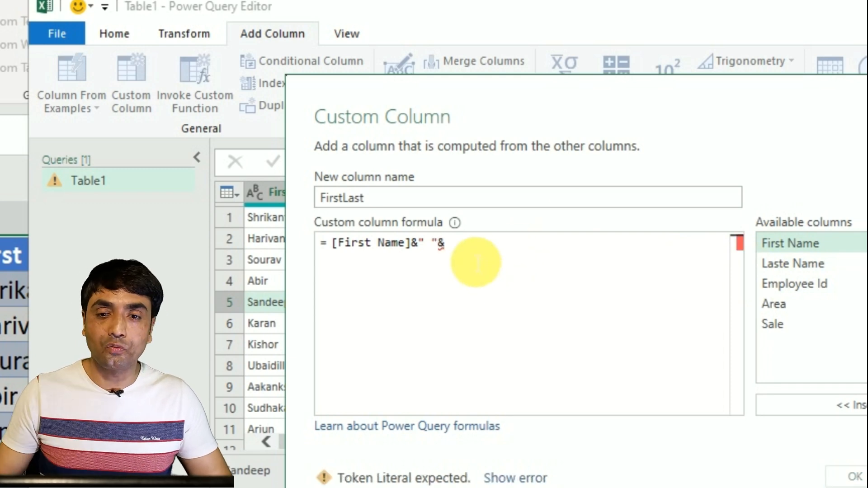
{"action": "double_click", "coordinate": [784, 264]}
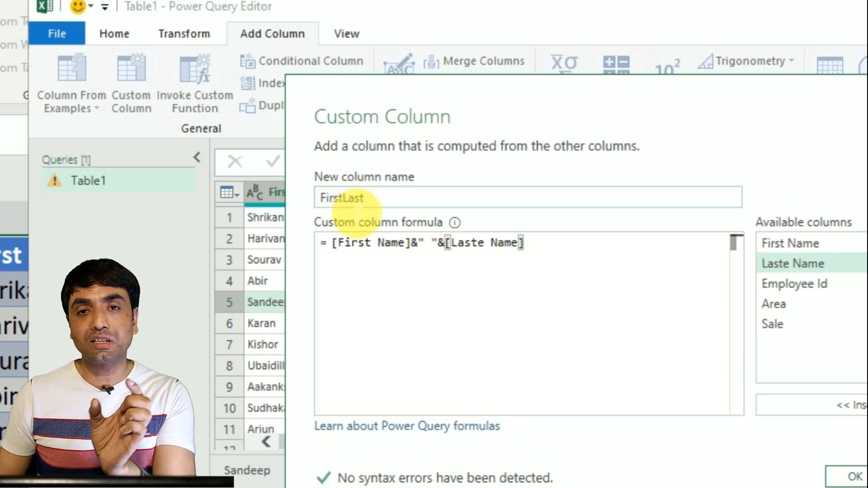
Create the FirstLast custom column and move it between Laste Name and Employee Id
{"action": "left_click", "coordinate": [853, 476]}
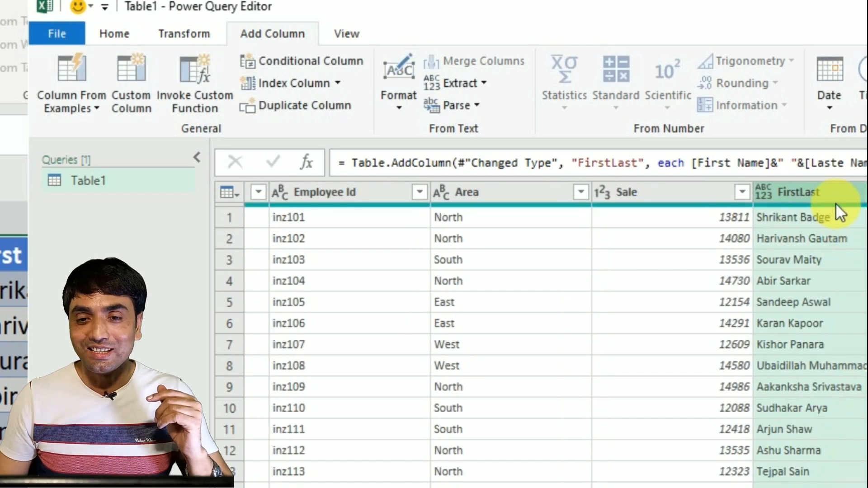
{"action": "mouse_move", "coordinate": [799, 226]}
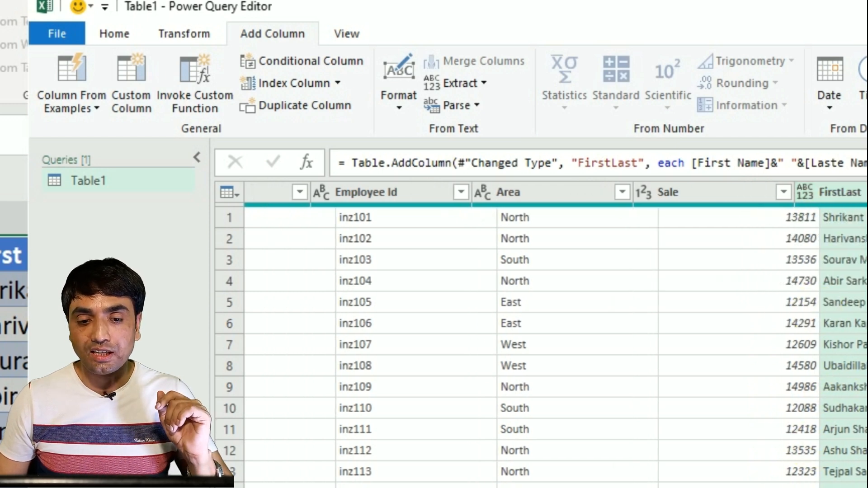
{"action": "scroll", "coordinate": [541, 334], "scroll_direction": "left", "scroll_amount": 5}
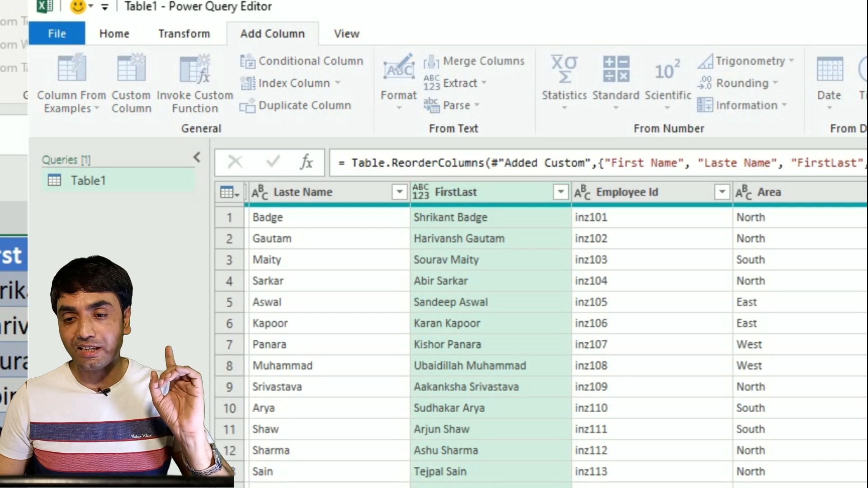
Remove the column reordering and the FirstLast custom column from the applied steps
{"action": "key", "text": "Delete"}
{"action": "key", "text": "Delete"}
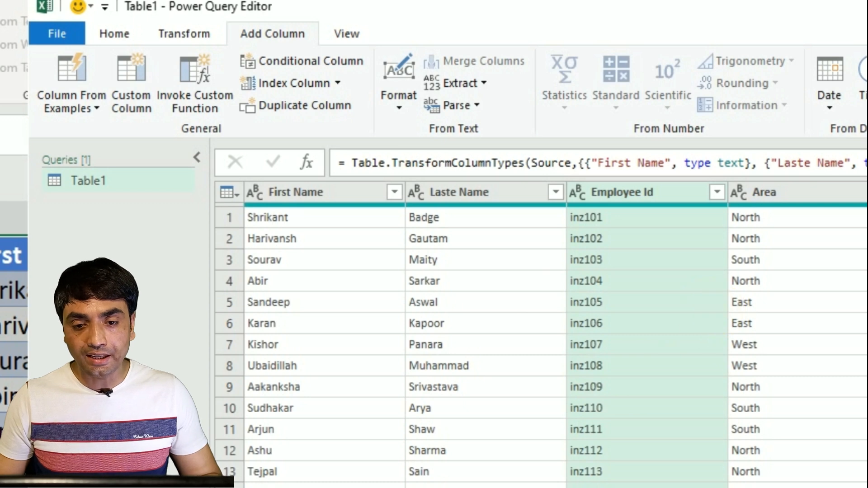
{"action": "scroll", "coordinate": [556, 335], "scroll_direction": "right", "scroll_amount": 3}
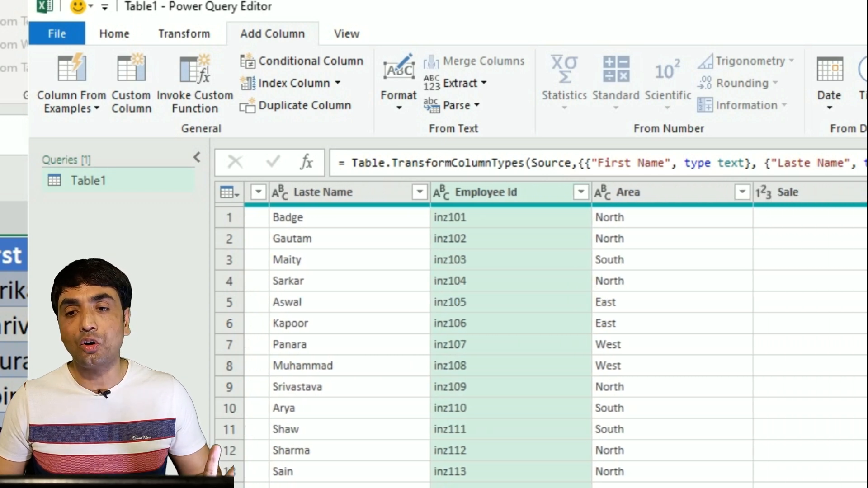
{"action": "scroll", "coordinate": [556, 335], "scroll_direction": "left", "scroll_amount": 3}
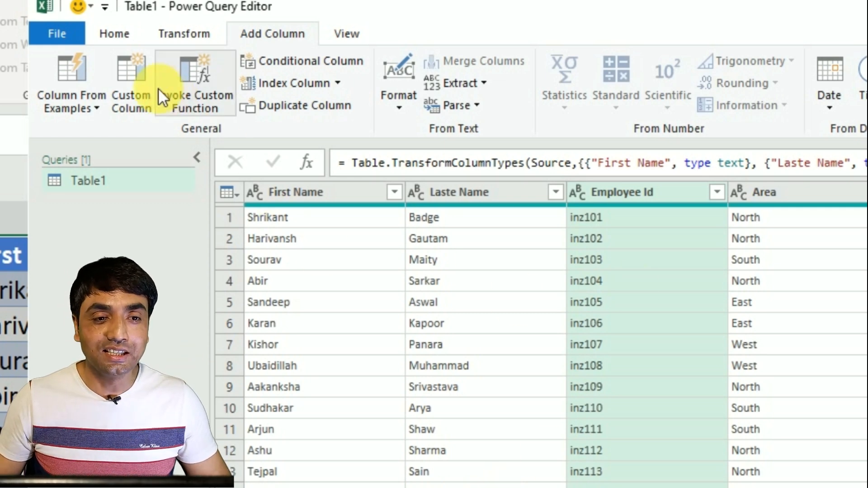
Start a new custom column in Table1 and name it MergeAll
{"action": "left_click", "coordinate": [140, 88]}
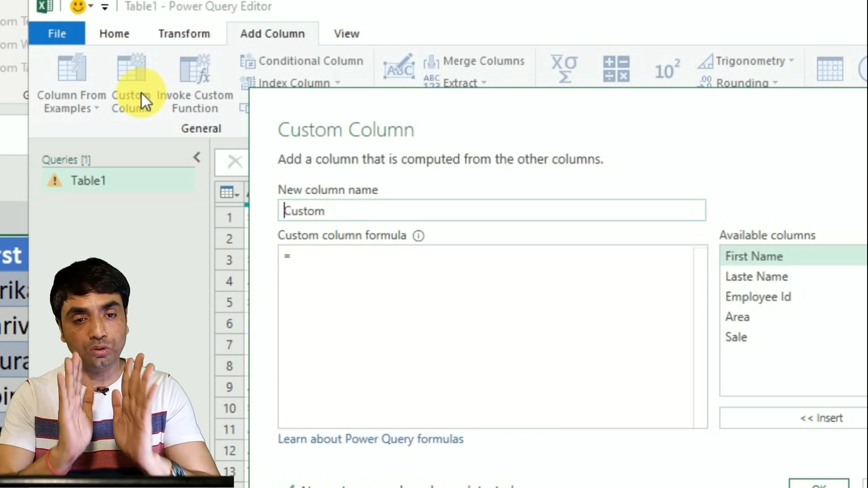
{"action": "key", "text": "ctrl+a"}
{"action": "key", "text": "BackSpace"}
{"action": "type", "text": "Mer"}
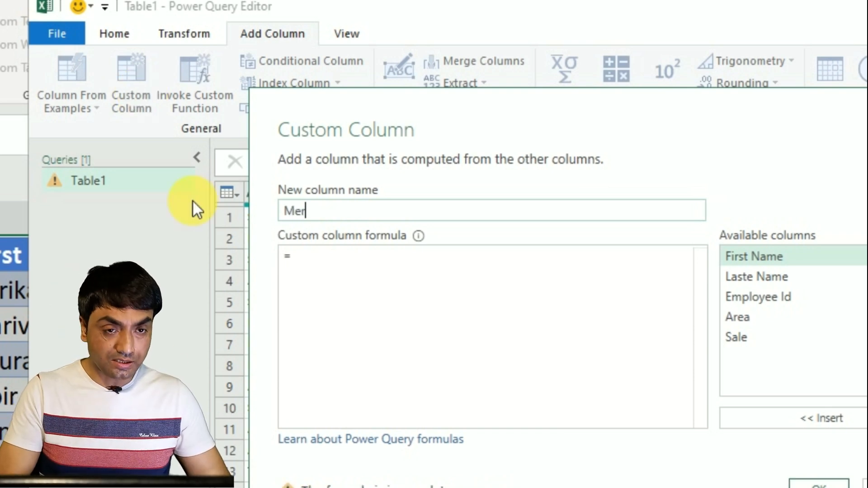
{"action": "type", "text": "geAll"}
{"action": "left_click", "coordinate": [307, 263]}
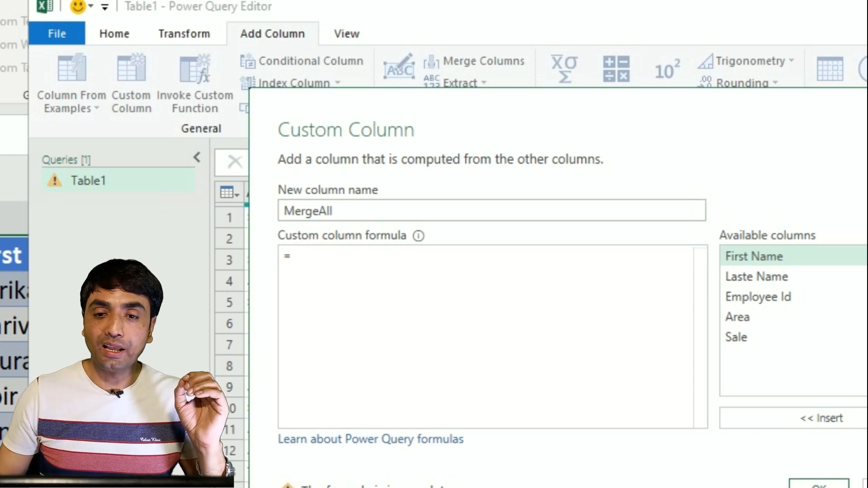
Create the MergeAll column with a formula joining First Name, Laste Name, Employee Id, Area and Sale with " " between them
{"action": "double_click", "coordinate": [808, 255]}
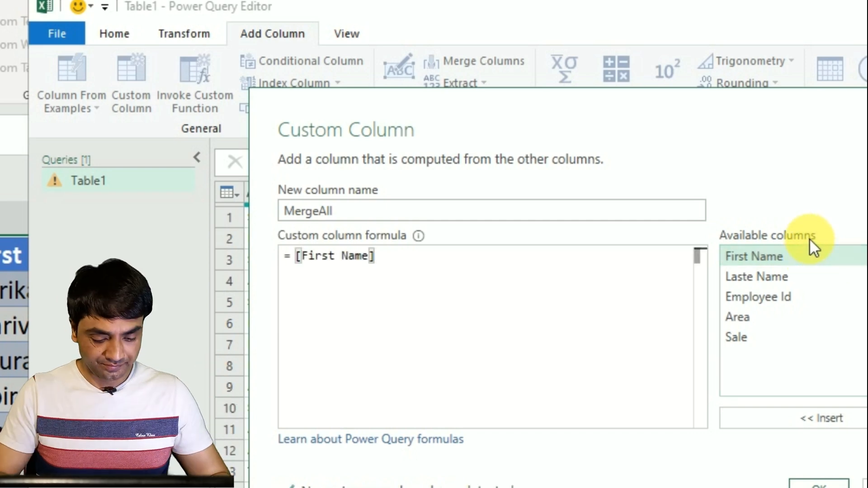
{"action": "type", "text": "&\""}
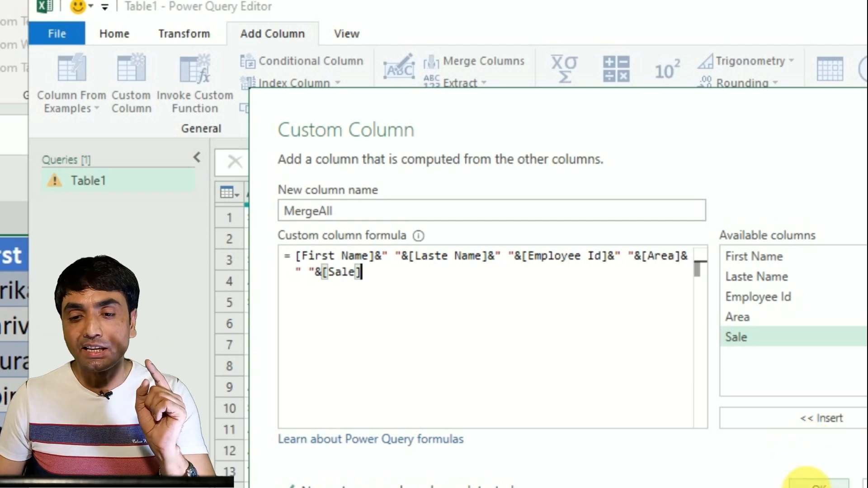
{"action": "left_click", "coordinate": [816, 484]}
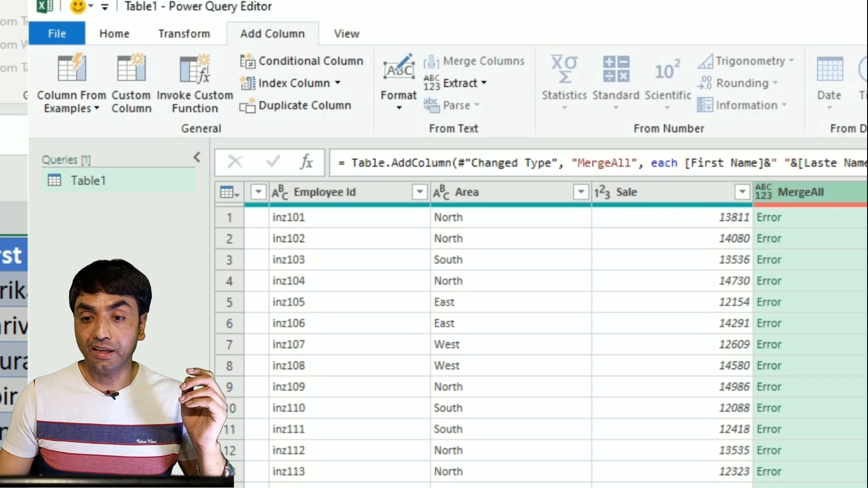
Edit the MergeAll formula to drop the trailing space and Sale column so it ends at [Area], and apply it
{"action": "left_click", "coordinate": [859, 405]}
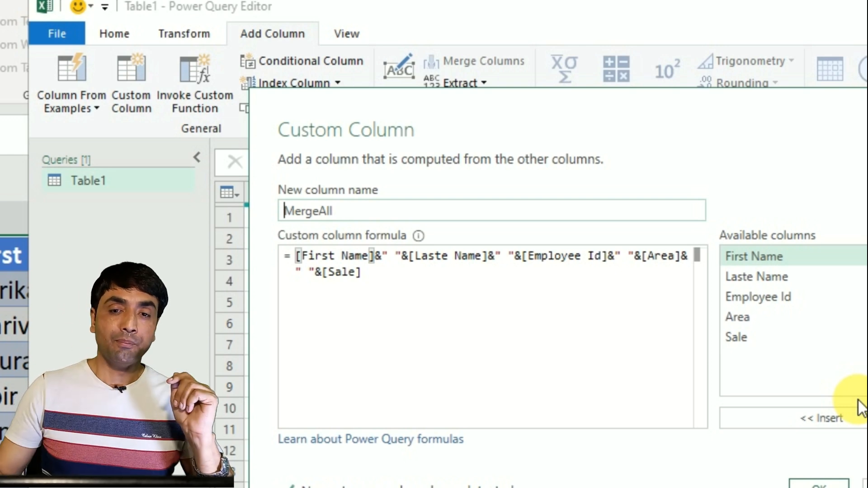
{"action": "left_click", "coordinate": [378, 283]}
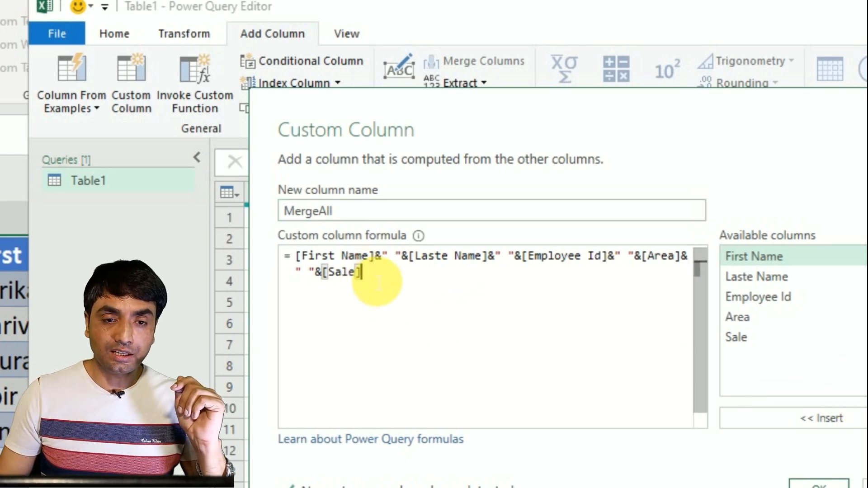
{"action": "key", "text": "BackSpace"}
{"action": "key", "text": "BackSpace"}
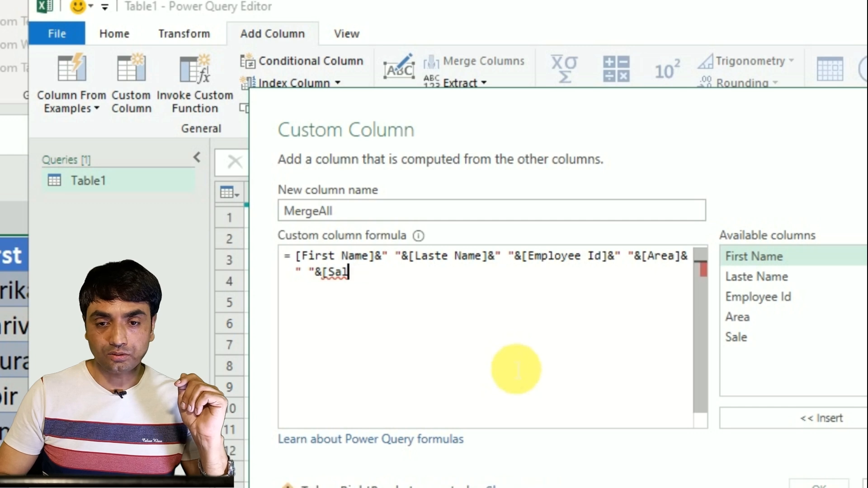
{"action": "key", "text": "BackSpace"}
{"action": "key", "text": "BackSpace"}
{"action": "key", "text": "BackSpace"}
{"action": "key", "text": "BackSpace"}
{"action": "key", "text": "BackSpace"}
{"action": "key", "text": "BackSpace"}
{"action": "key", "text": "BackSpace"}
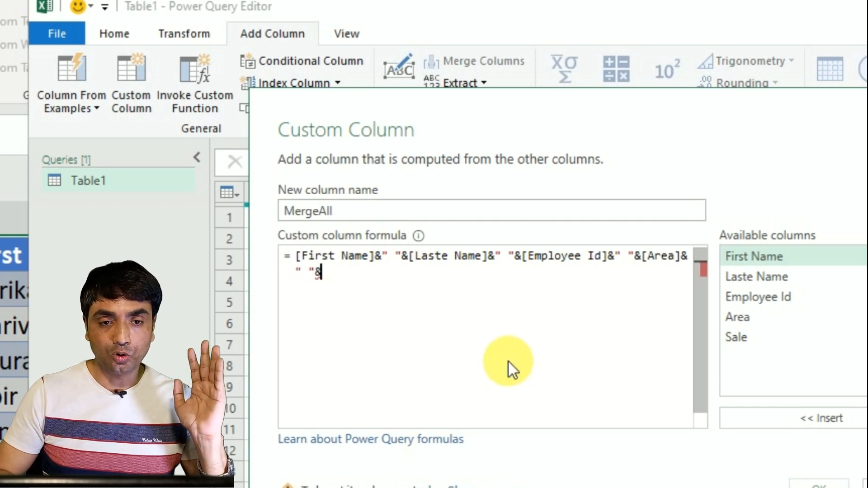
{"action": "key", "text": "BackSpace"}
{"action": "key", "text": "BackSpace"}
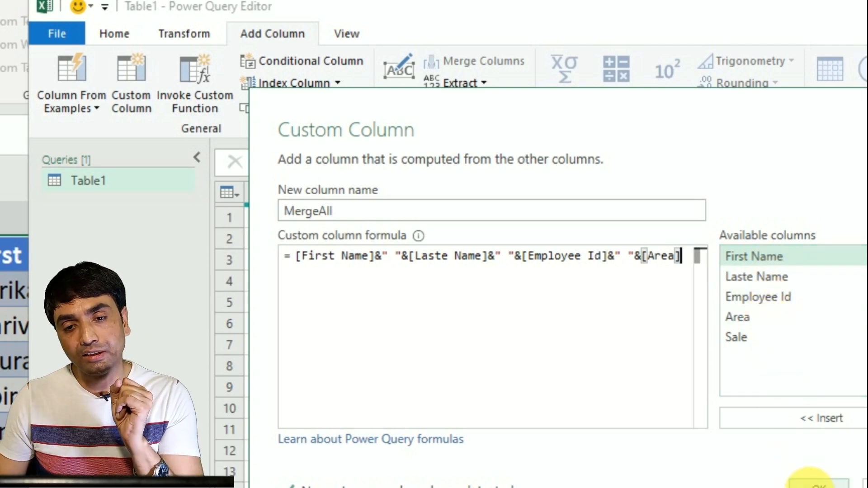
{"action": "left_click", "coordinate": [814, 483]}
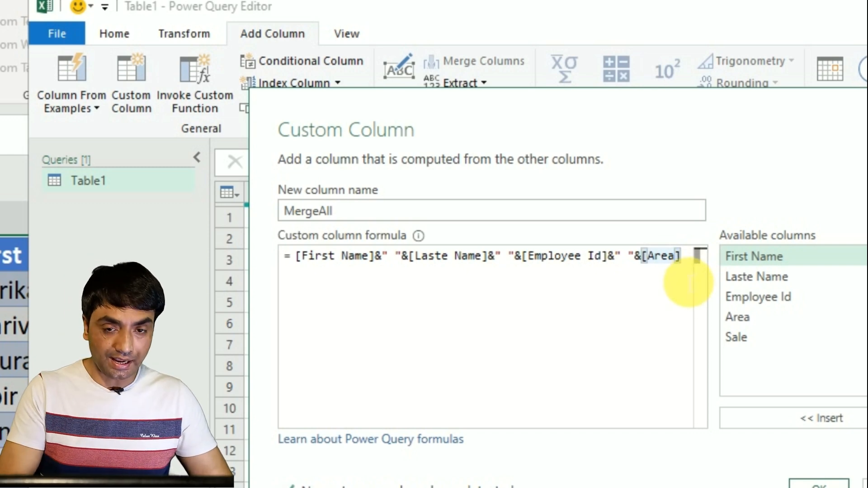
Append &" "&[Sale] to the end of the MergeAll formula
{"action": "type", "text": "&\""}
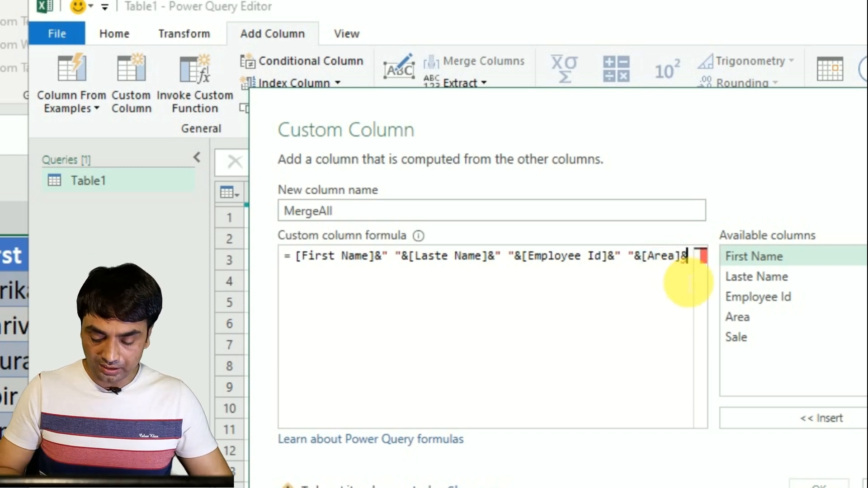
{"action": "type", "text": " \"&"}
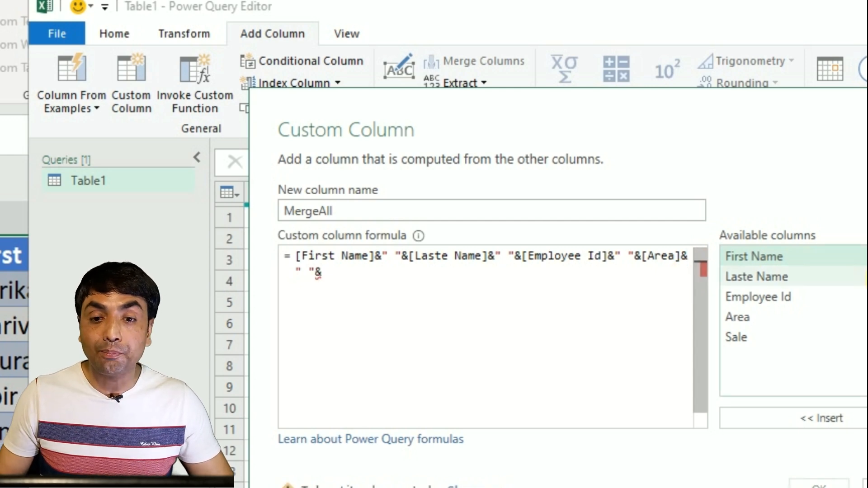
{"action": "left_click", "coordinate": [764, 334]}
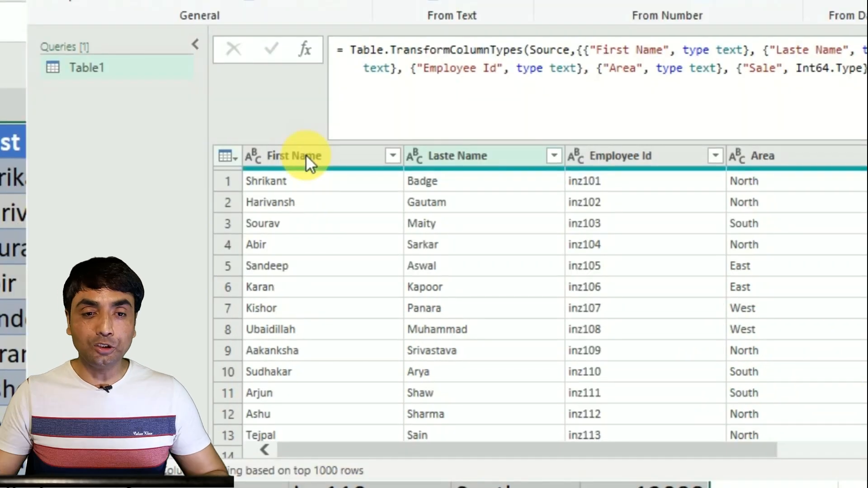
Merge the First Name, Laste Name, Employee Id, Area and Sale columns into one column with a Comma separator
{"action": "left_click", "coordinate": [307, 158]}
{"action": "key", "text": "shift+Right"}
{"action": "key", "text": "shift+Right"}
{"action": "key", "text": "shift+Right"}
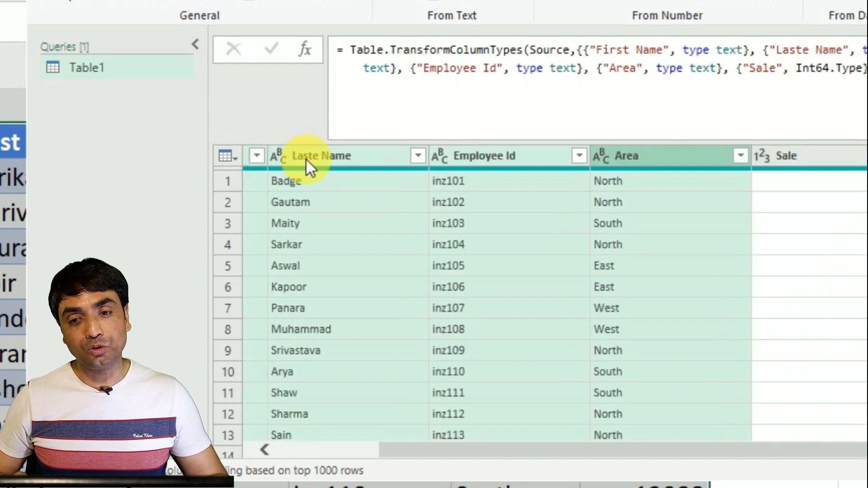
{"action": "key", "text": "shift+Right"}
{"action": "right_click", "coordinate": [487, 153]}
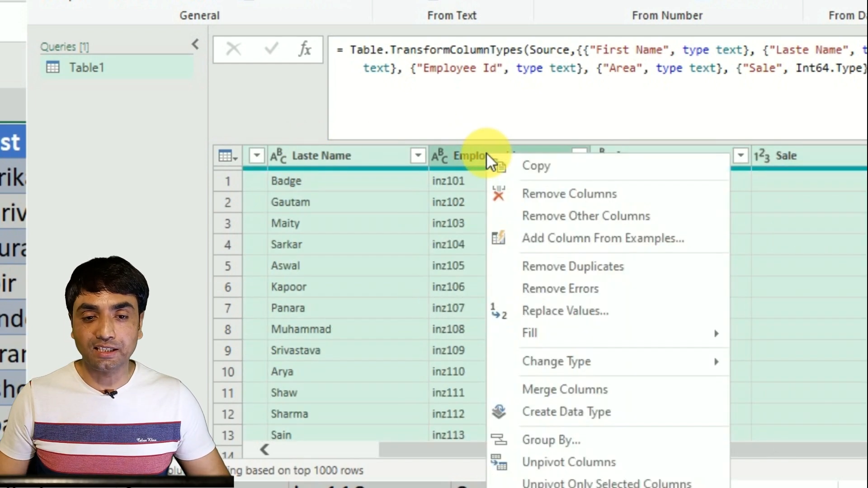
{"action": "left_click", "coordinate": [527, 390]}
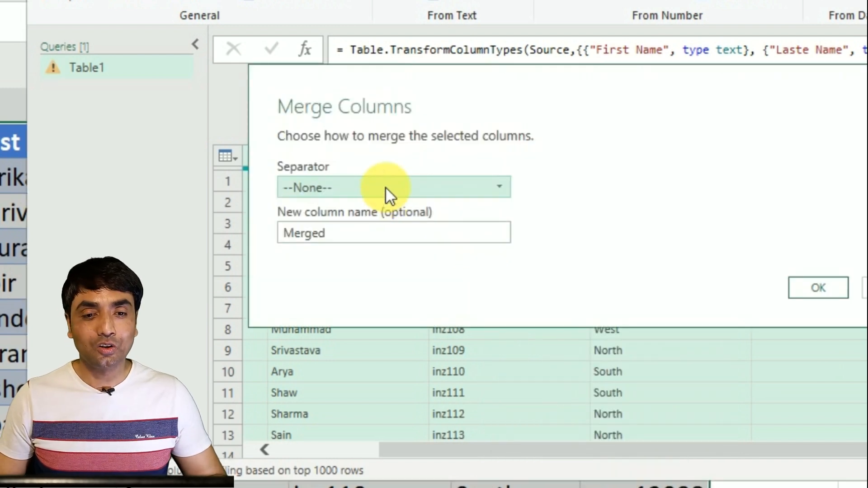
{"action": "left_click", "coordinate": [386, 189]}
{"action": "left_click", "coordinate": [330, 247]}
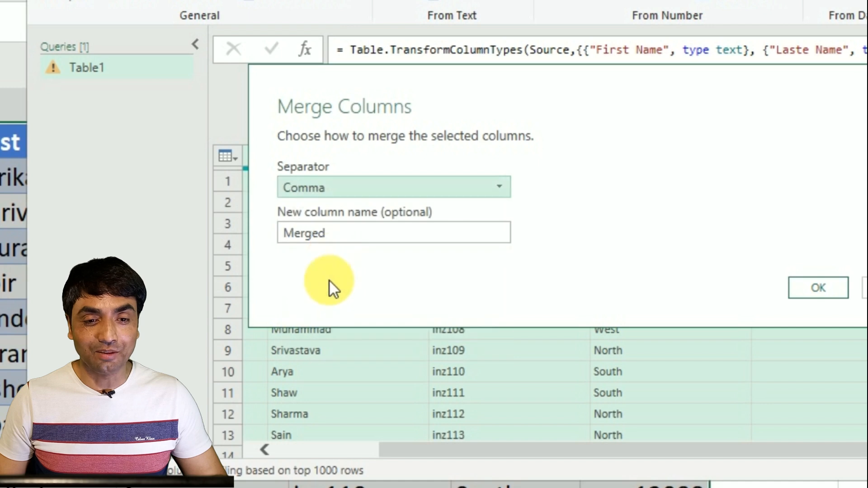
{"action": "left_click", "coordinate": [814, 288]}
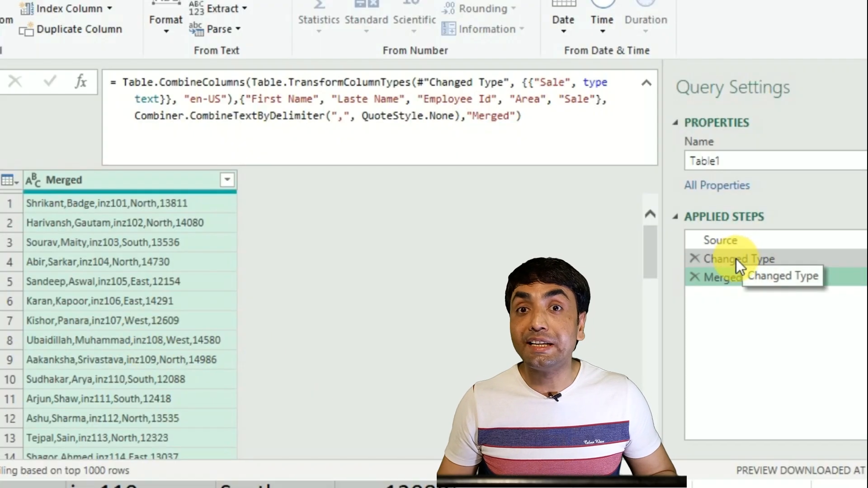
Compare the formulas of the Changed Type and Merged Columns steps to see how the Sale column's data type is handled
{"action": "left_click", "coordinate": [736, 259]}
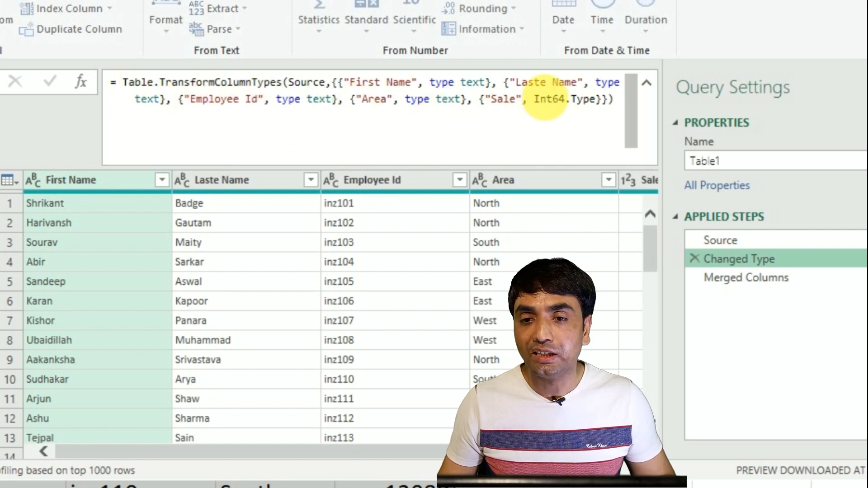
{"action": "left_click", "coordinate": [576, 98]}
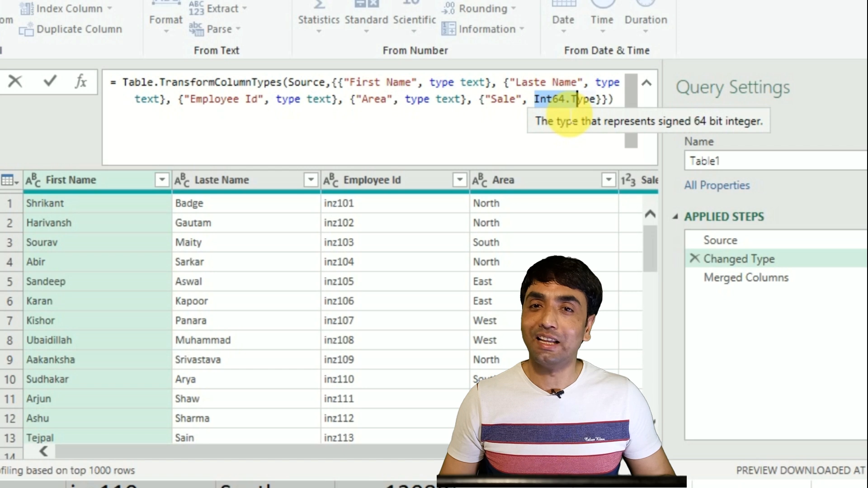
{"action": "left_click", "coordinate": [731, 281]}
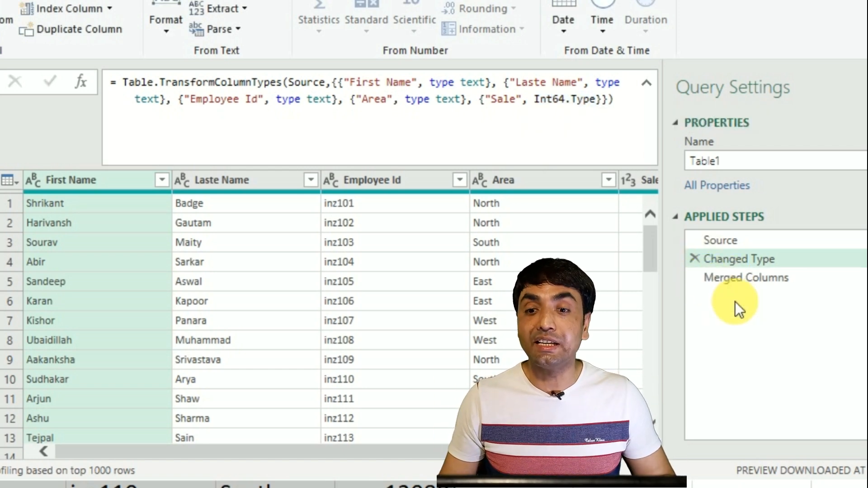
{"action": "left_click", "coordinate": [738, 280]}
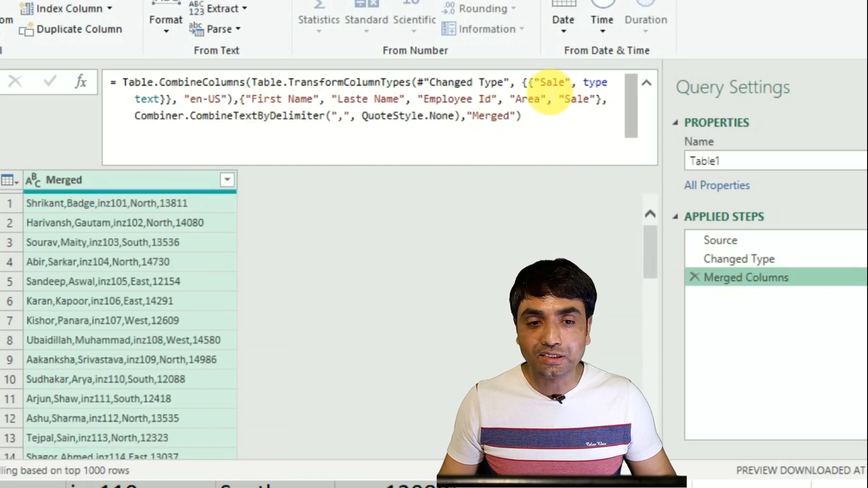
{"action": "left_click_drag", "start_coordinate": [546, 82], "coordinate": [541, 99]}
{"action": "left_click_drag", "start_coordinate": [421, 107], "coordinate": [170, 118]}
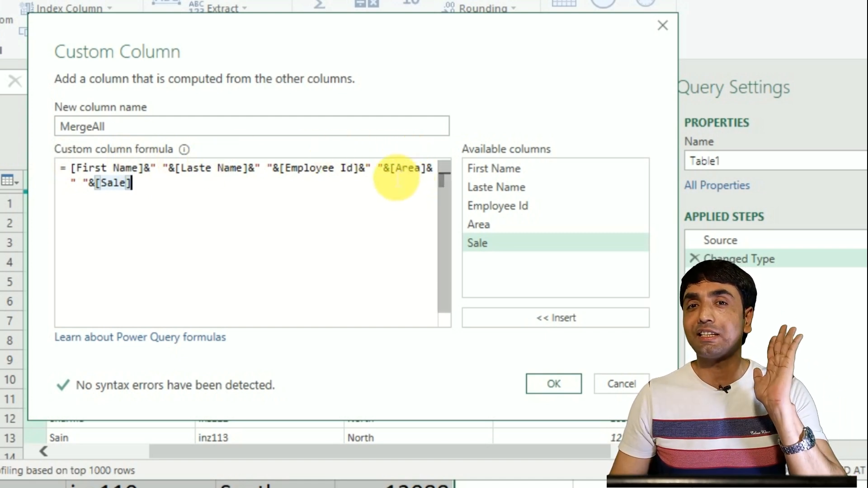
Wrap the Sale column as Text.From([Sale]) in the MergeAll formula and create the column
{"action": "left_click", "coordinate": [94, 184]}
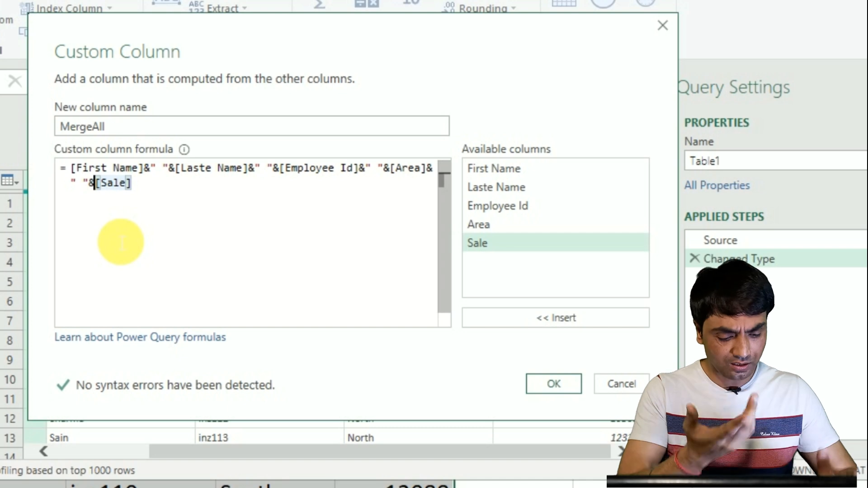
{"action": "type", "text": "text"}
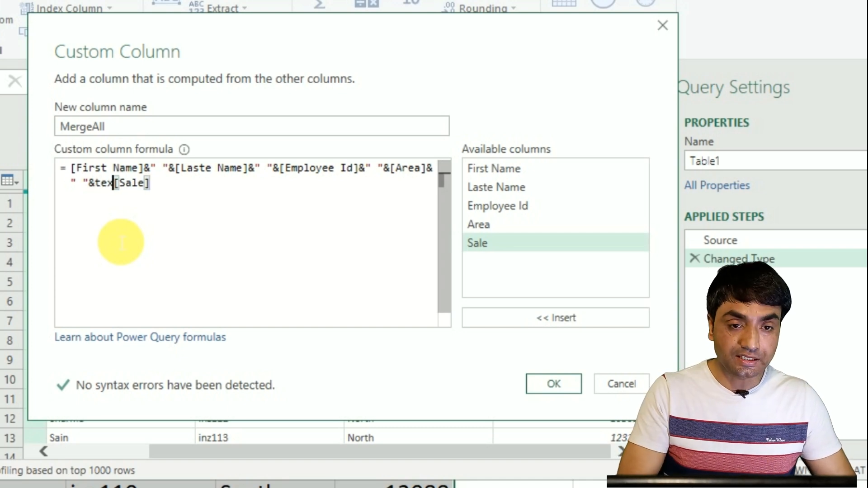
{"action": "type", "text": ".from"}
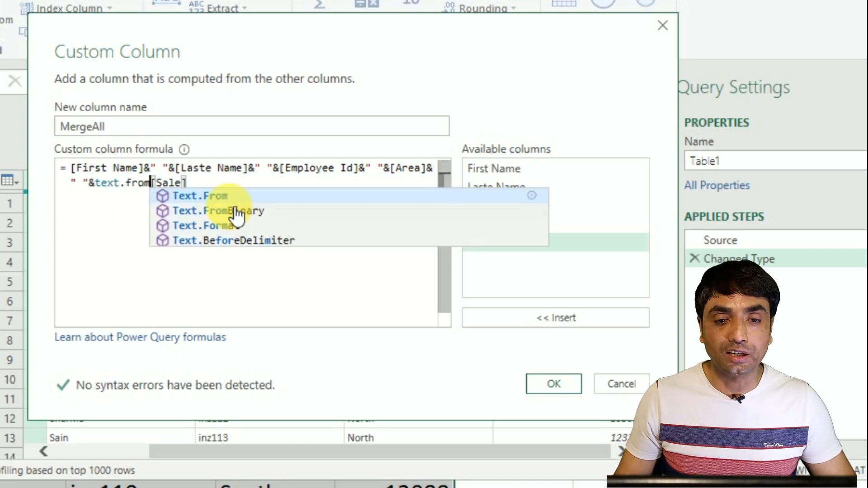
{"action": "key", "text": "Tab"}
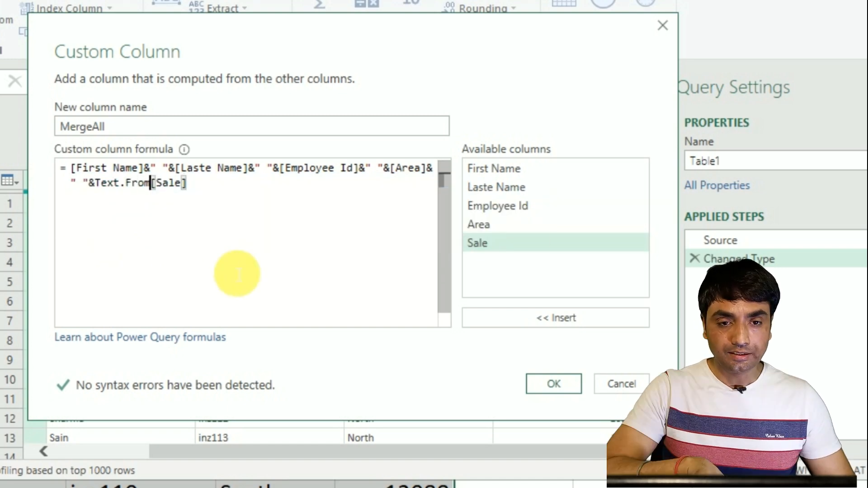
{"action": "type", "text": "("}
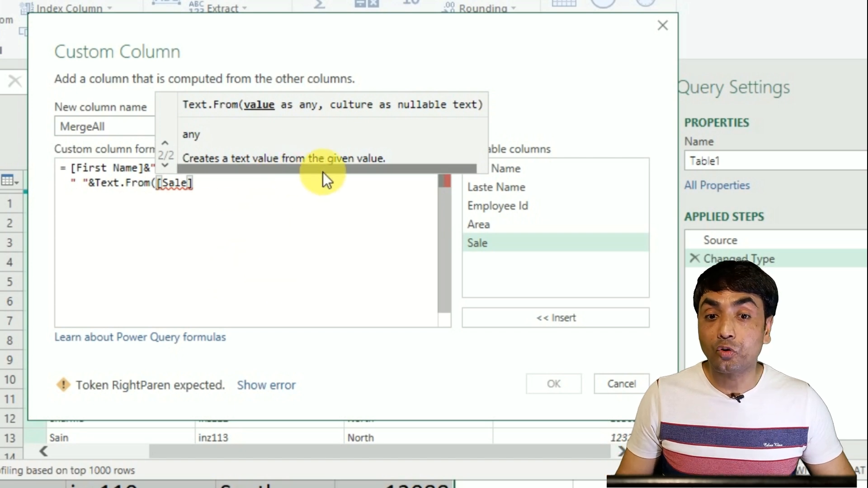
{"action": "left_click", "coordinate": [211, 195]}
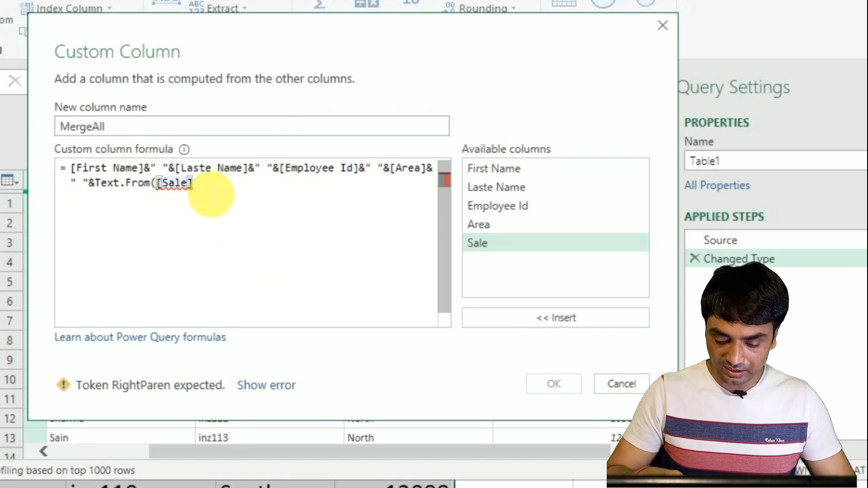
{"action": "type", "text": ")"}
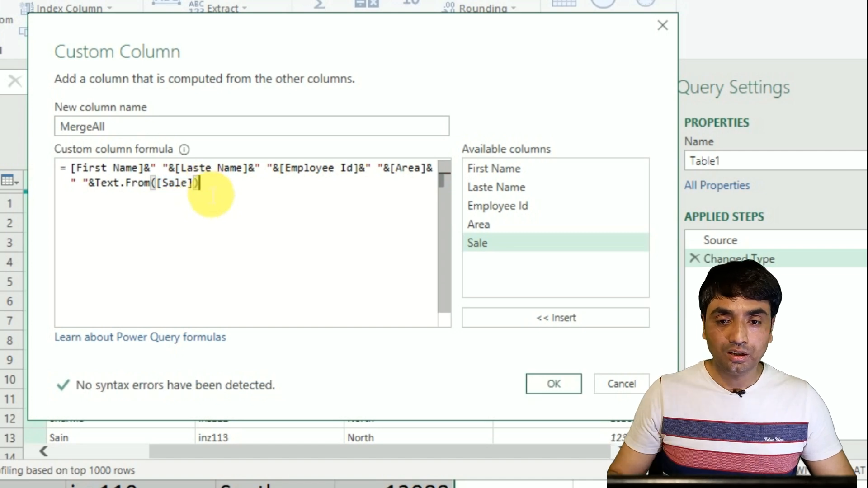
{"action": "left_click", "coordinate": [556, 386]}
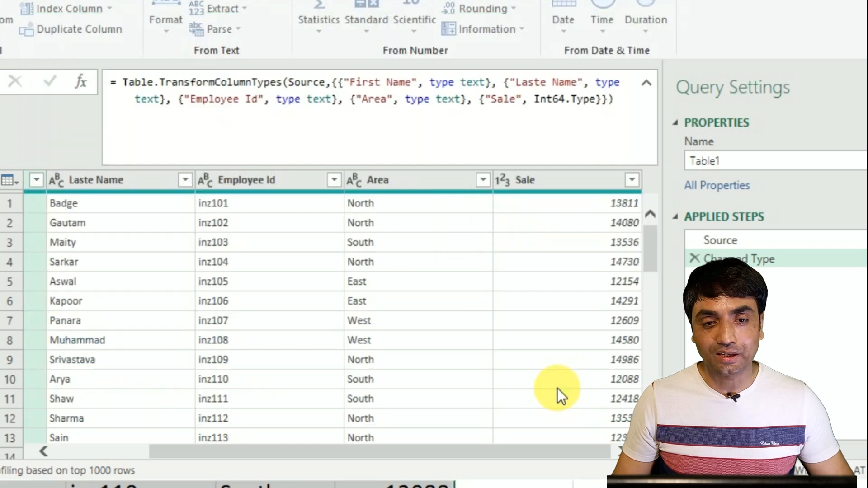